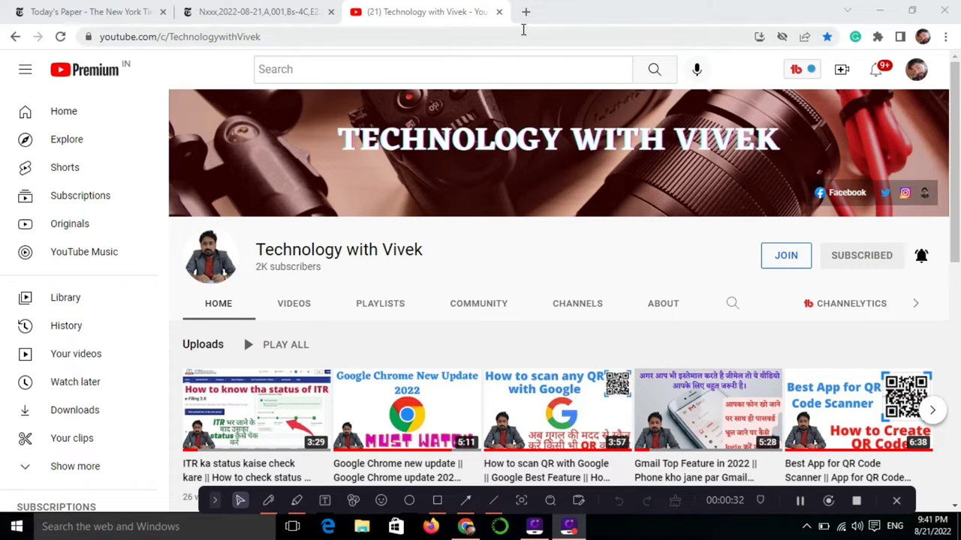
Open Google Forms from the Google apps list in a new browser tab
click(527, 13)
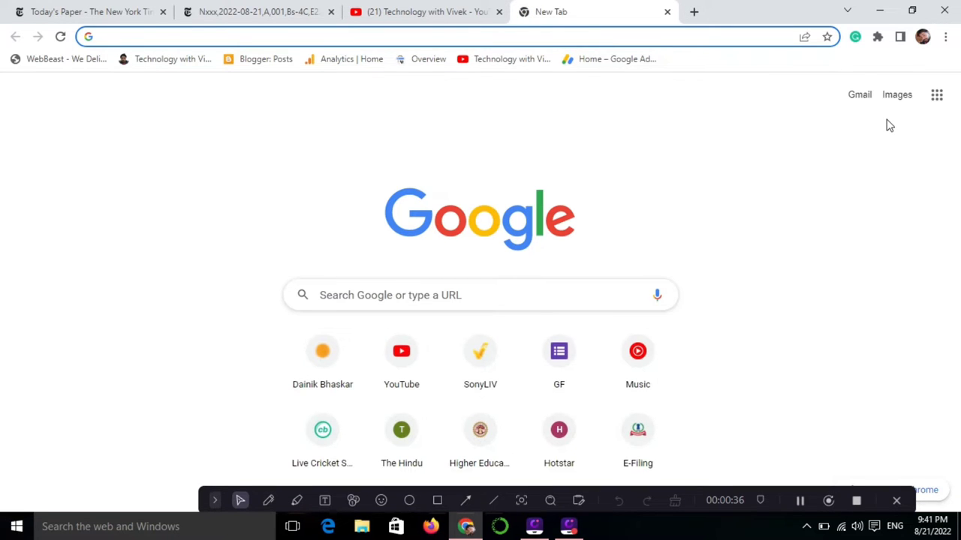
click(936, 100)
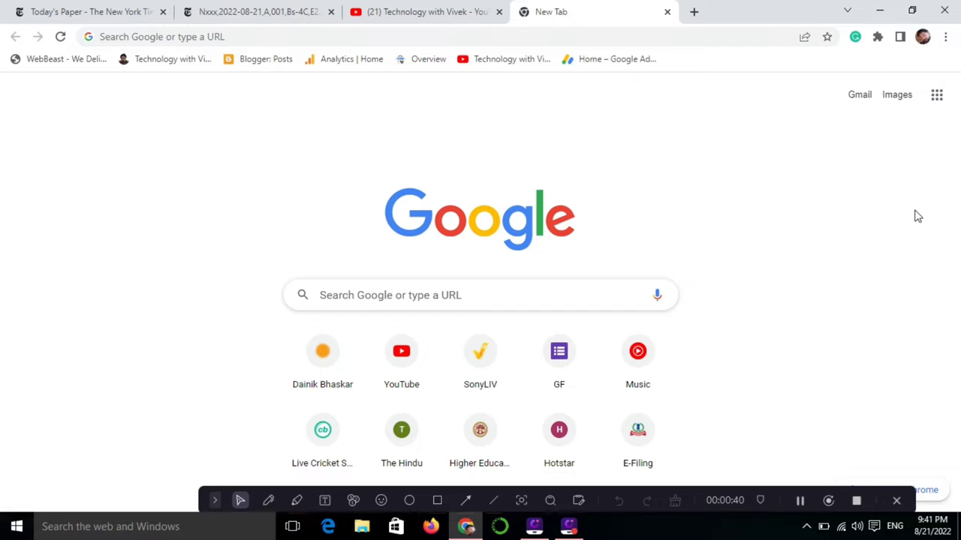
click(936, 104)
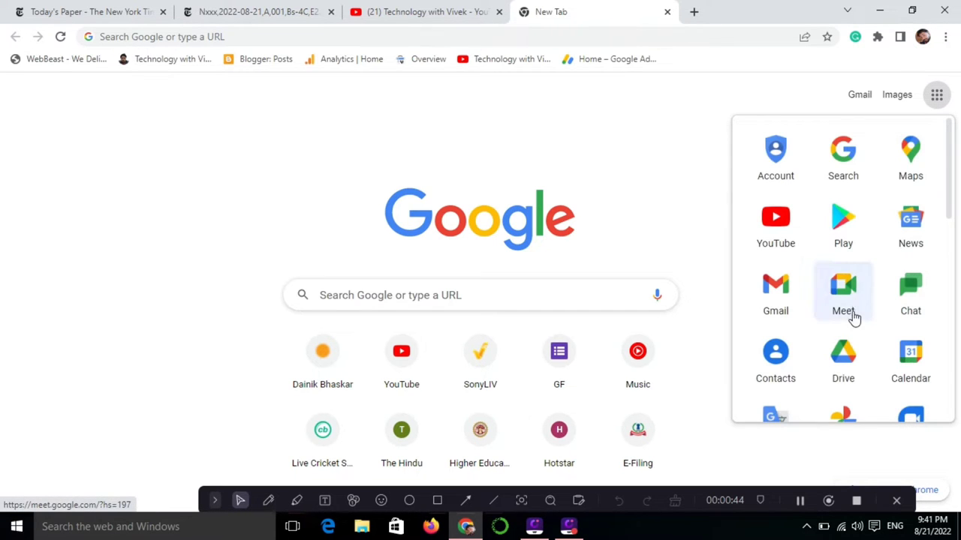
scroll(853, 330, down, 2)
scroll(850, 336, down, 7)
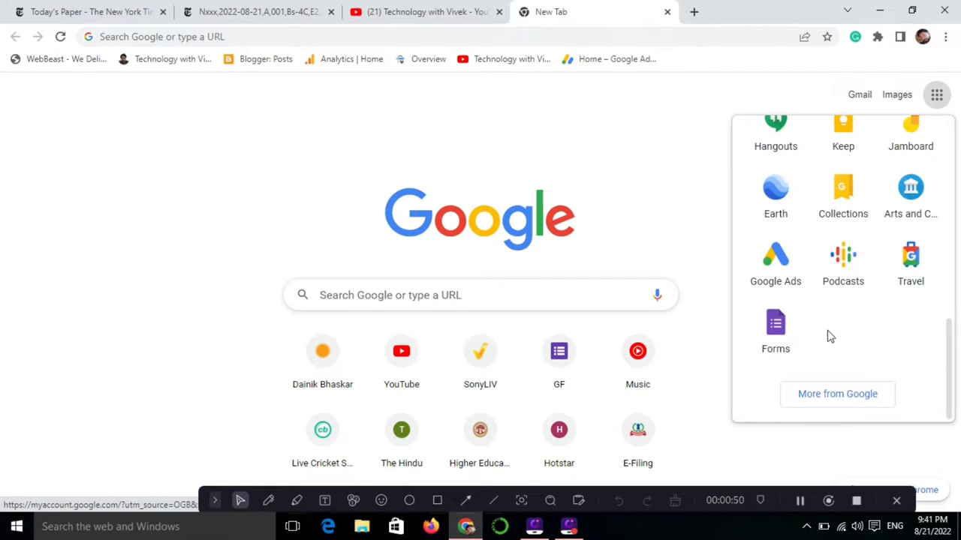
click(772, 335)
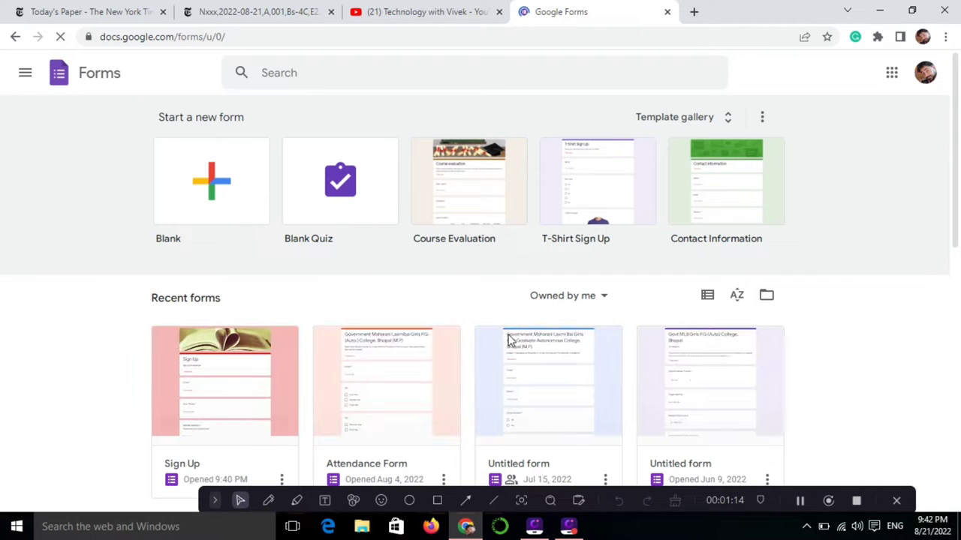
Open the "Sign Up" form from the recent forms and look through its questions
scroll(480, 352, down, 2)
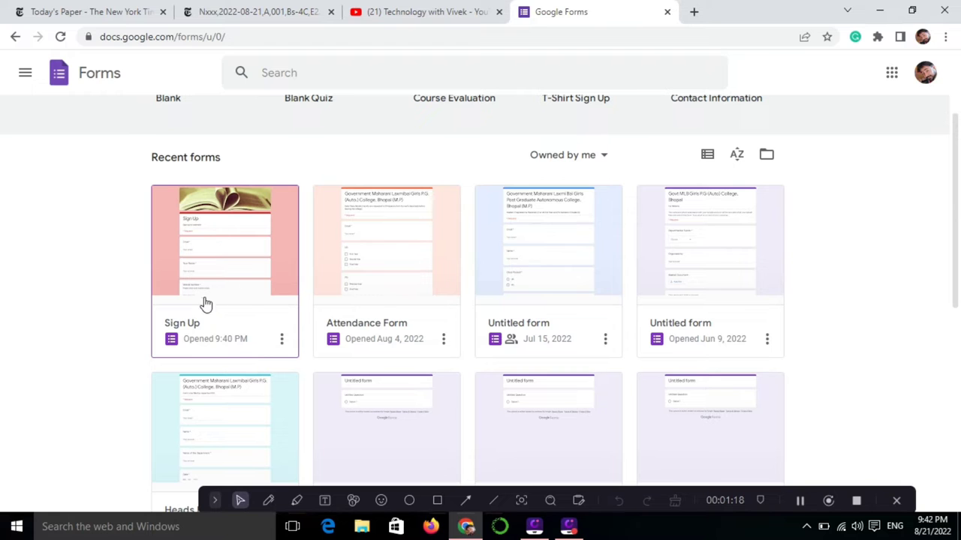
click(223, 260)
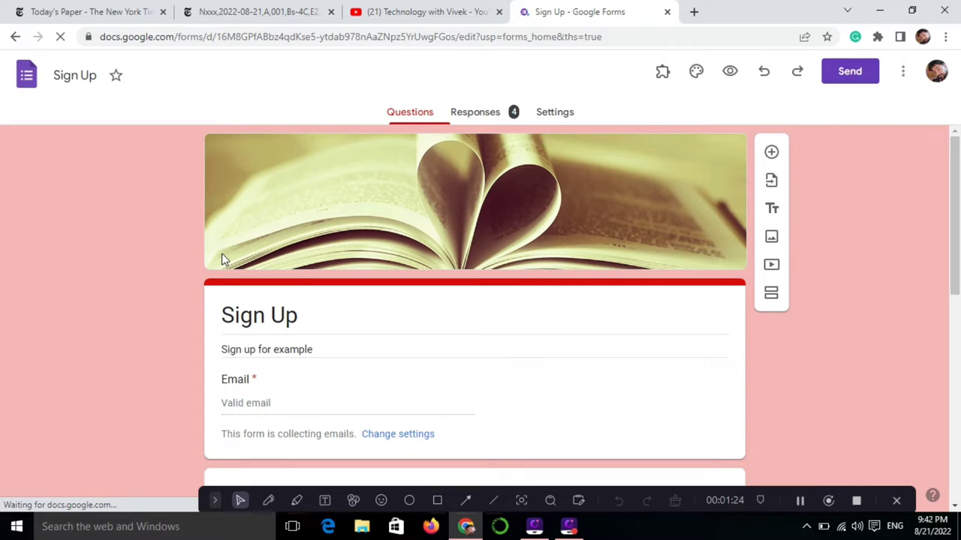
click(236, 378)
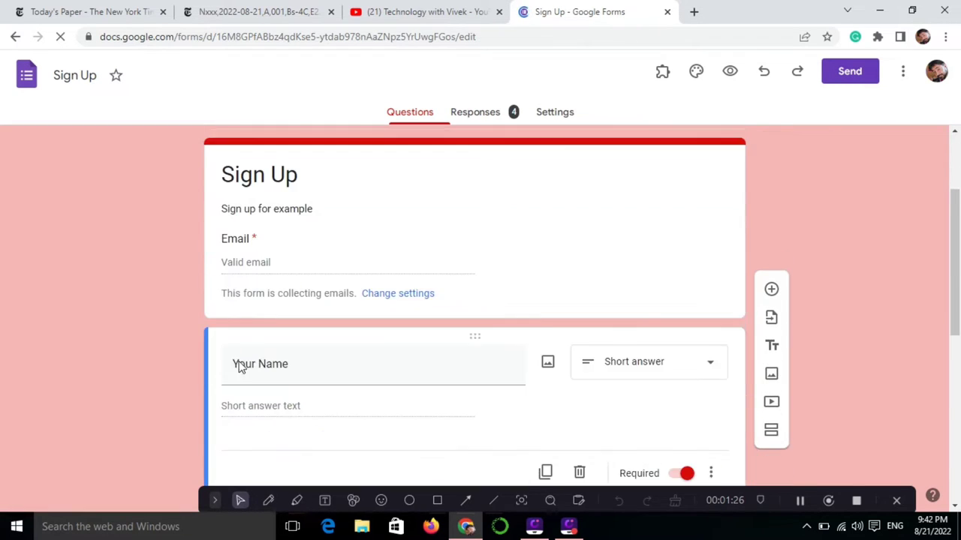
scroll(239, 368, down, 3)
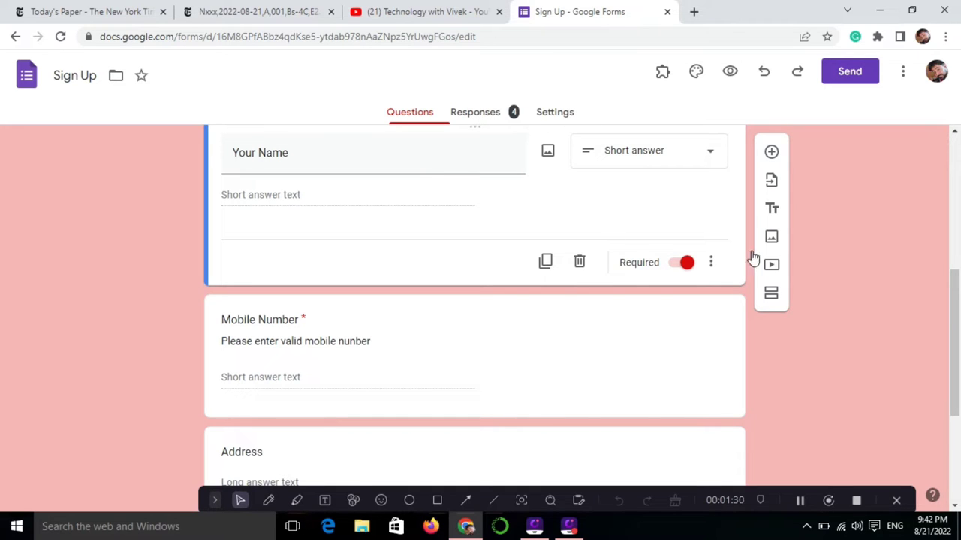
Start adding a collaborator to the "Sign Up" form and choose the suggested contact by e-mail address
click(906, 72)
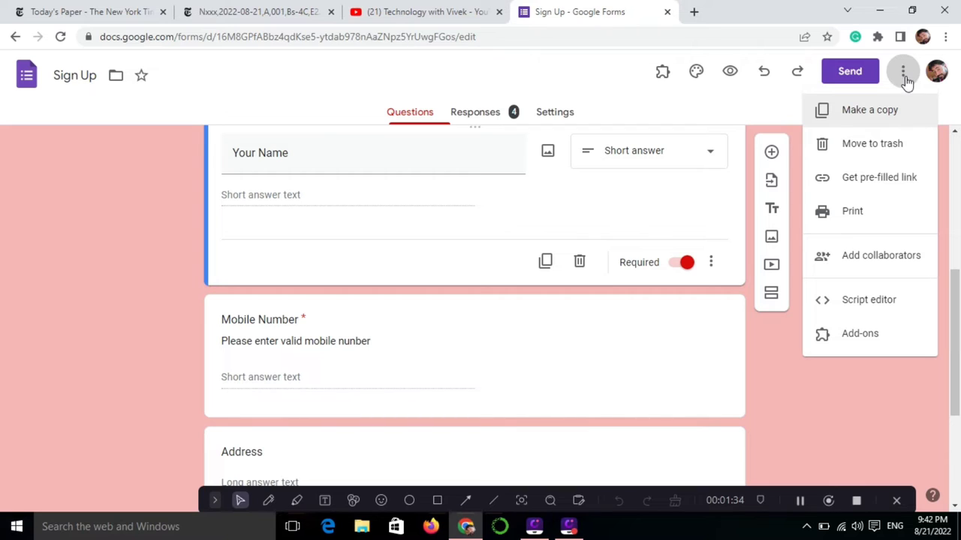
click(891, 265)
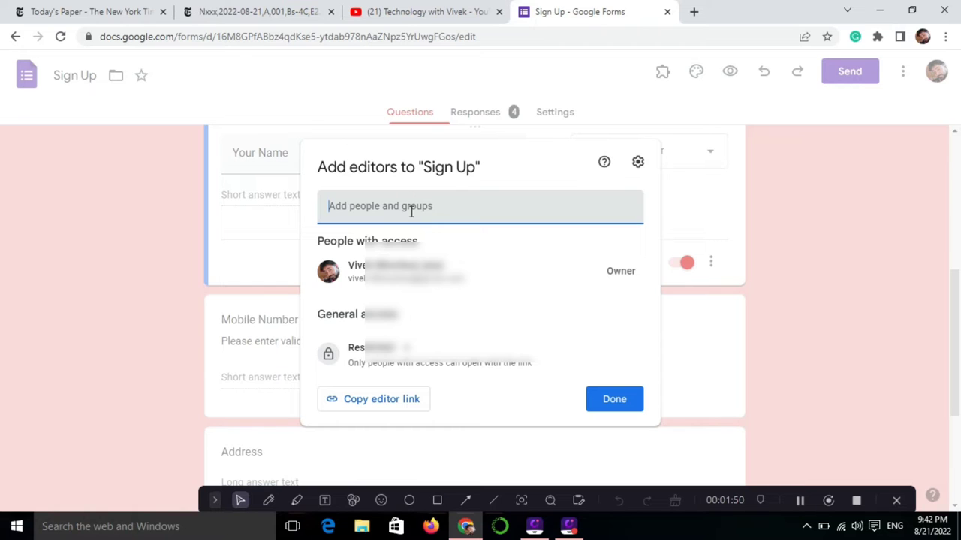
click(409, 205)
text(bhardwaj)
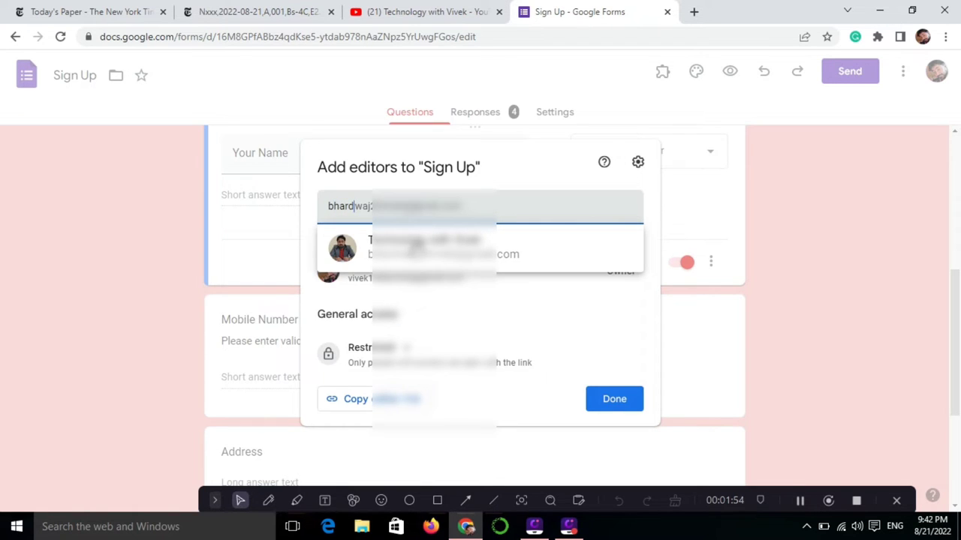
click(415, 248)
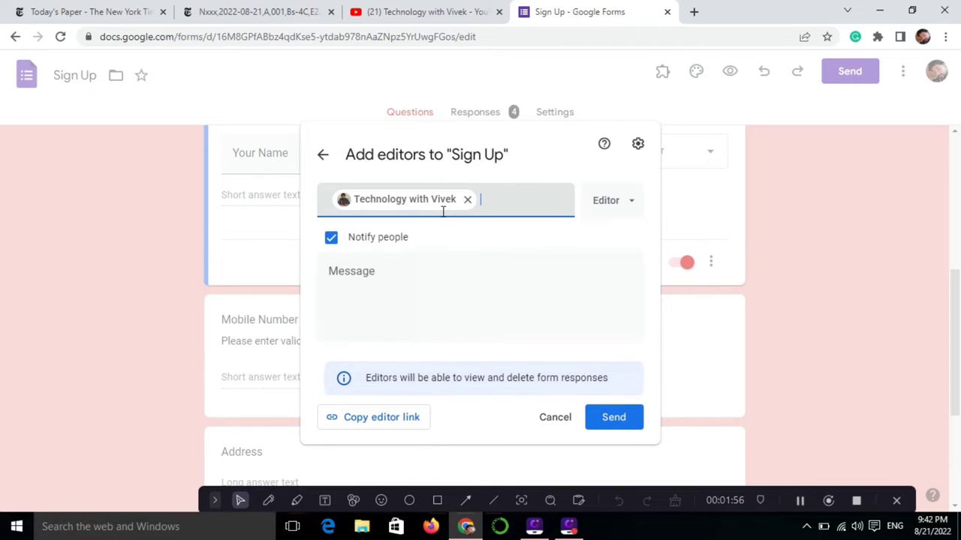
Give the added person the Editor role and send the invitation with notification enabled
click(627, 203)
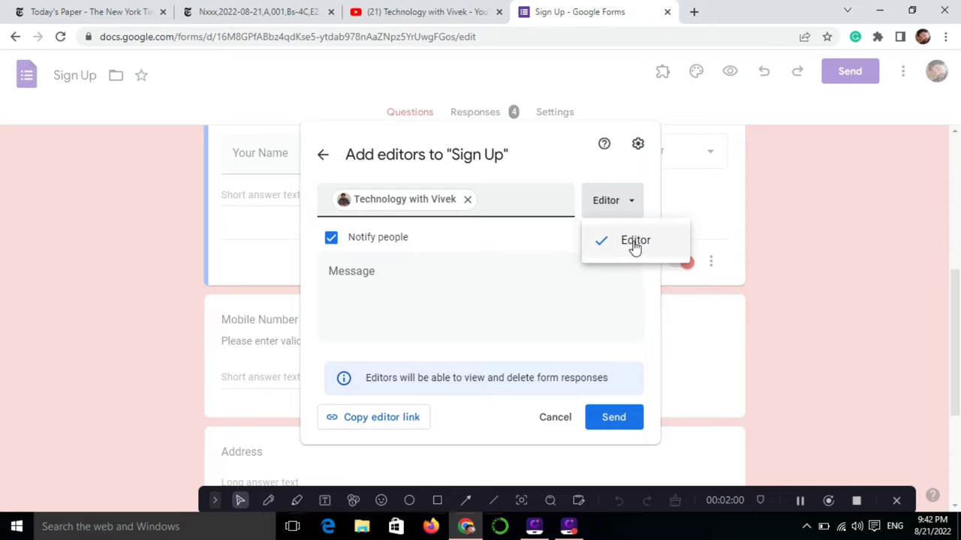
click(634, 239)
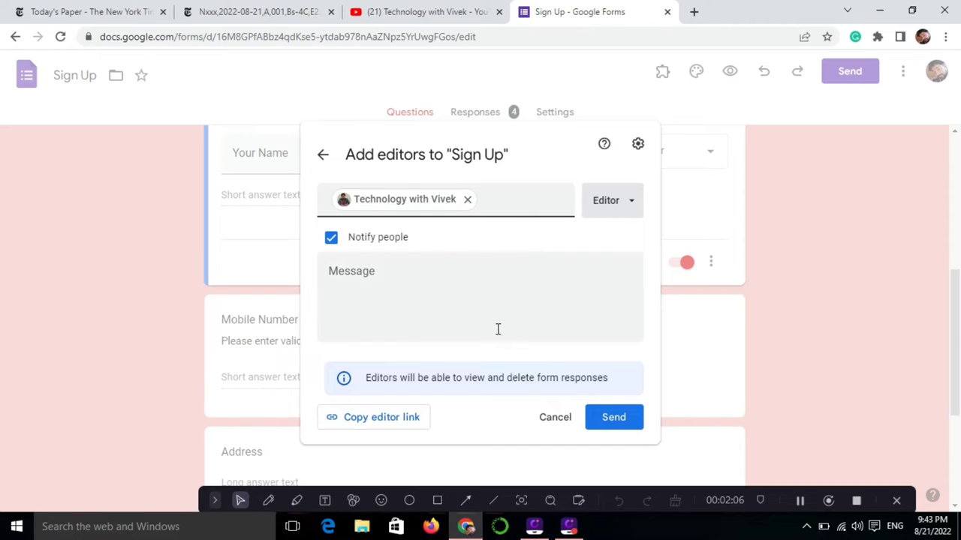
click(612, 418)
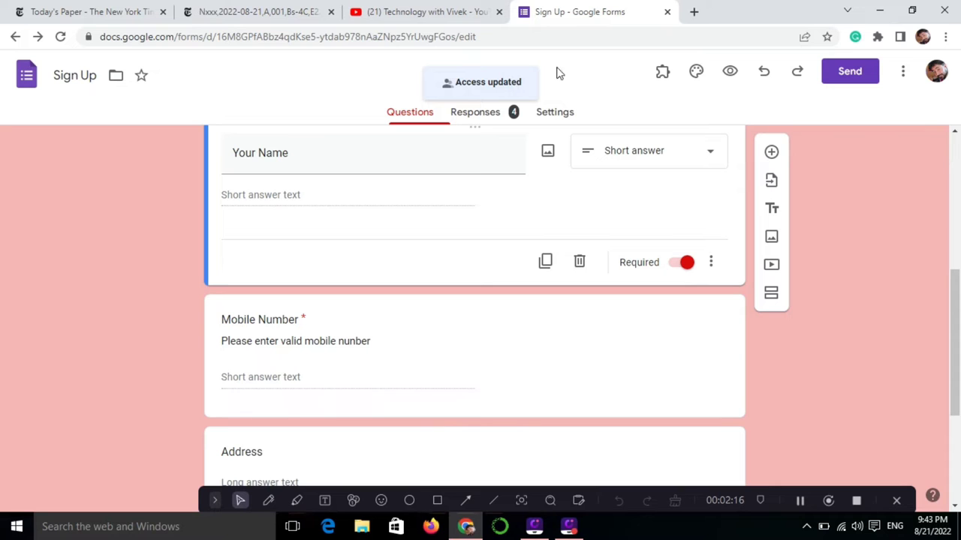
Minimize the current browser window and open a maximized Chrome window with the invited collaborator's profile
click(880, 12)
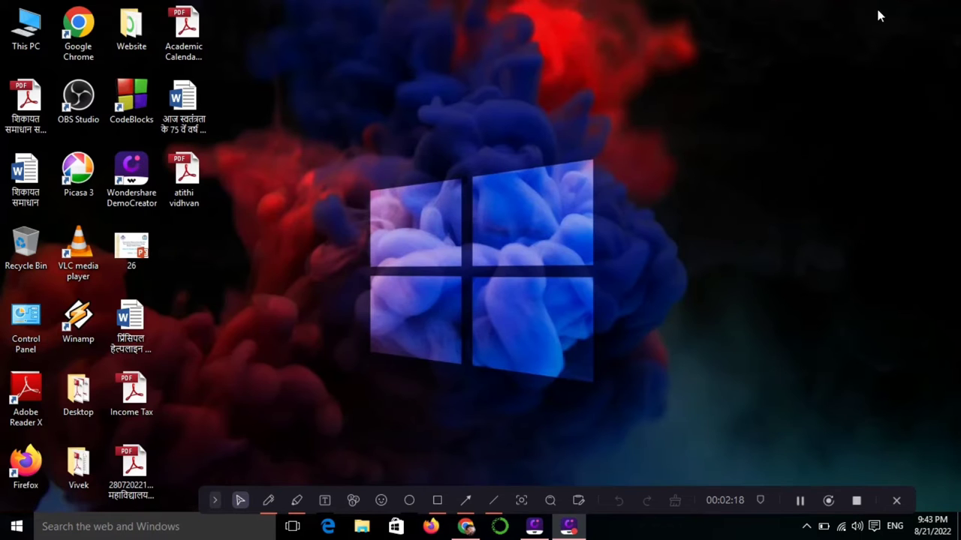
click(469, 529)
click(467, 528)
double_click(78, 28)
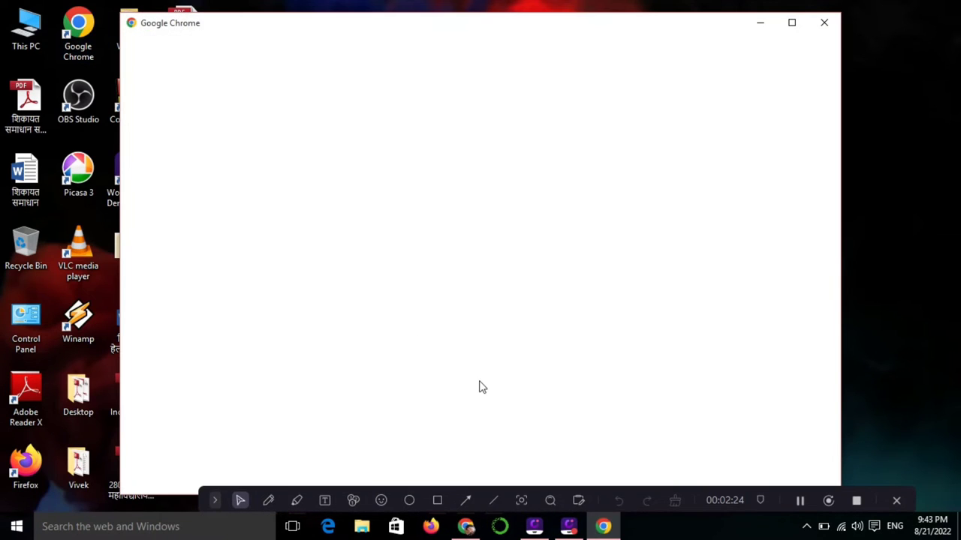
click(386, 323)
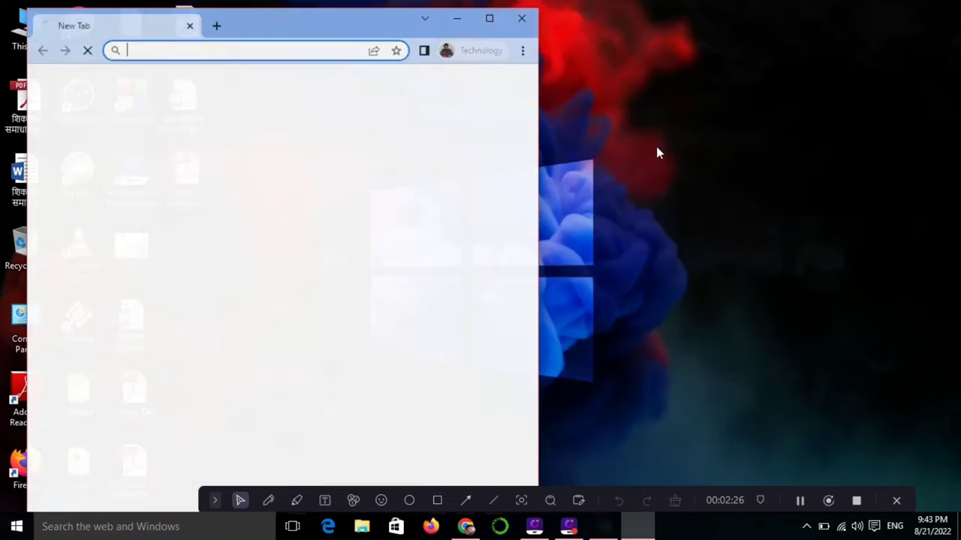
click(490, 18)
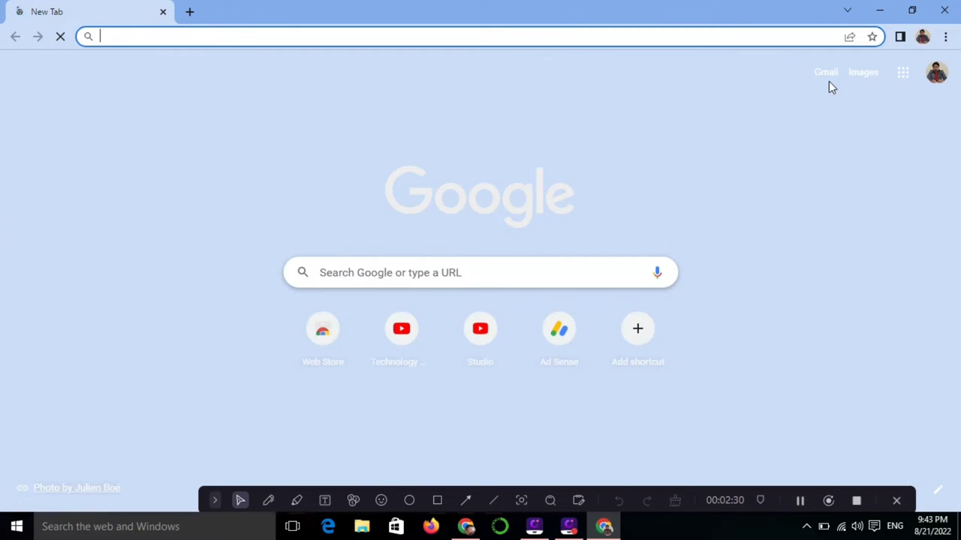
Open the collaborator's Gmail inbox, leaving Google Chat and Google Meet unselected, and reload Gmail
click(826, 78)
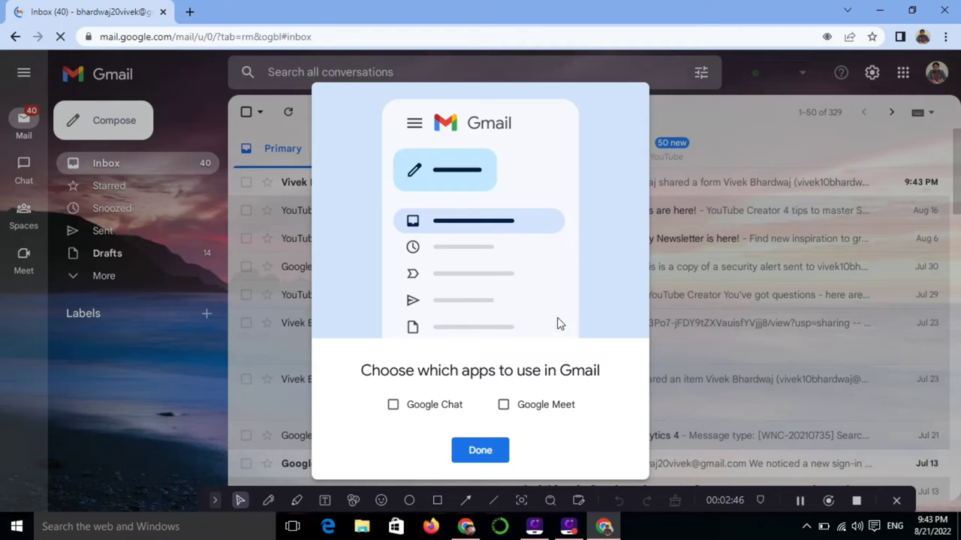
click(478, 449)
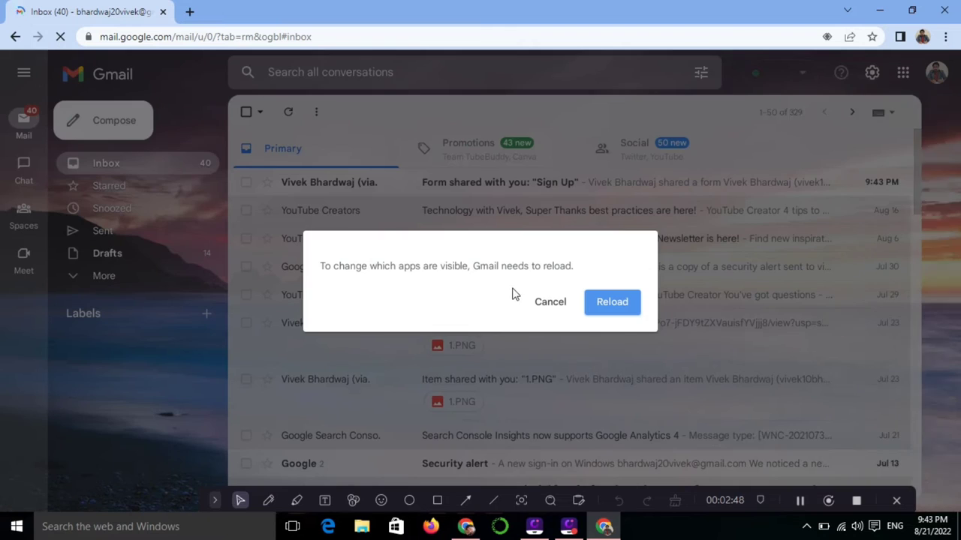
click(611, 302)
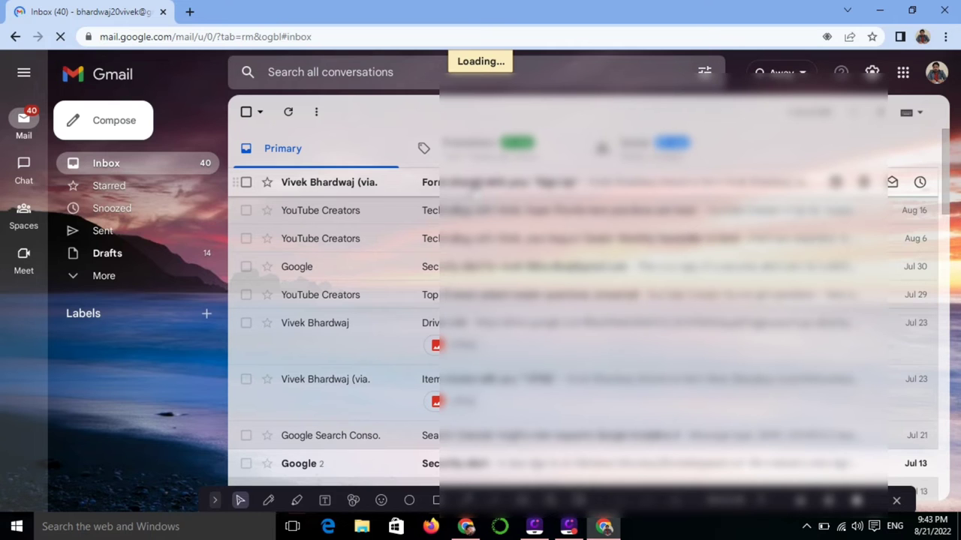
Open the e-mail "Form shared with you: "Sign Up"" and open the shared form from it
click(473, 181)
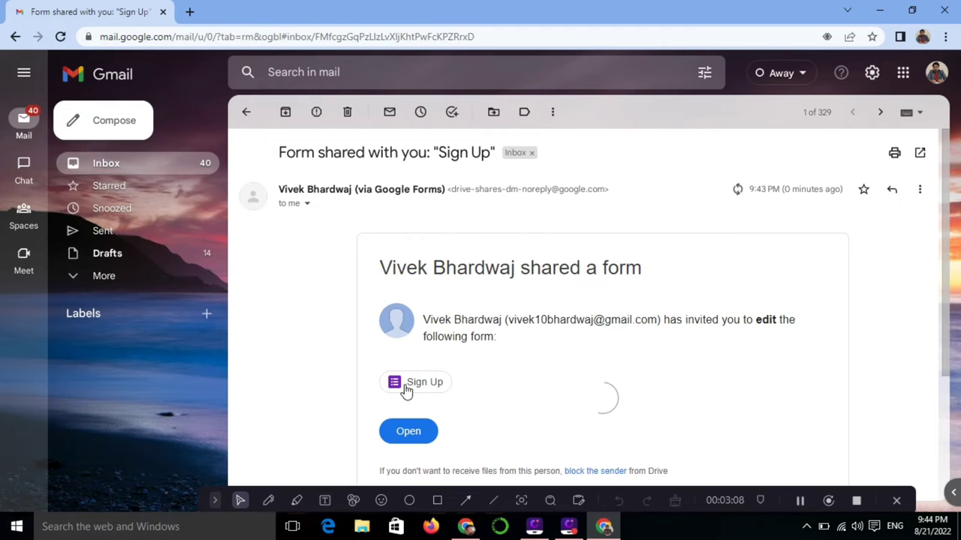
mouse_move(405, 391)
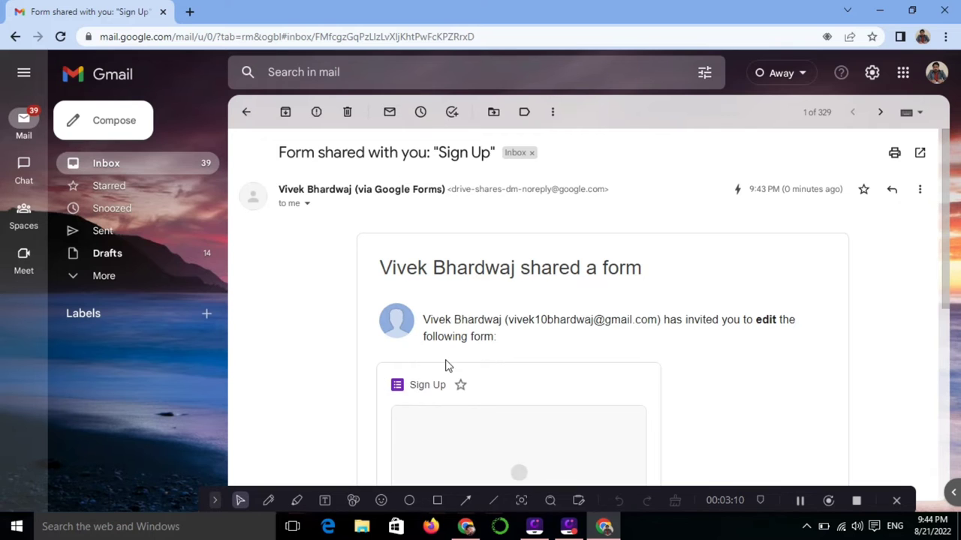
scroll(446, 365, down, 3)
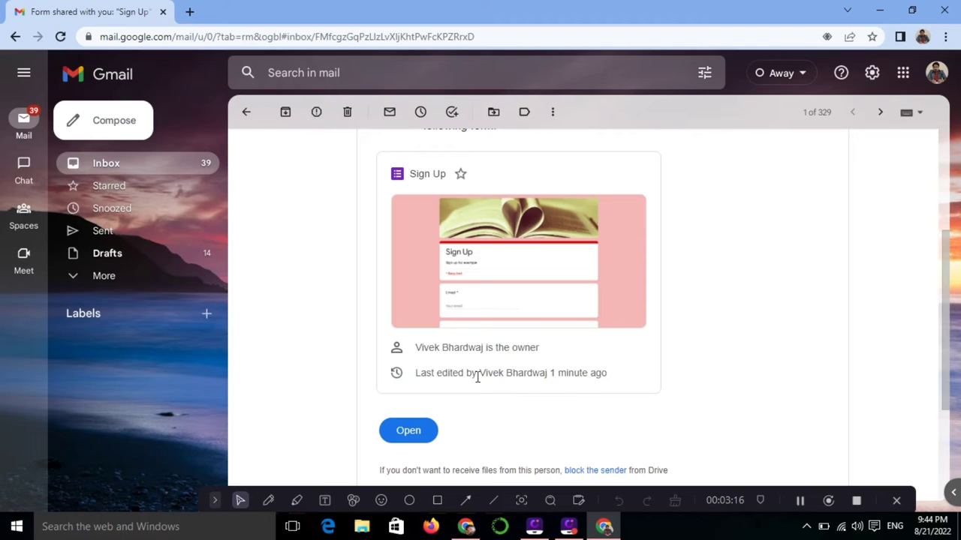
click(411, 431)
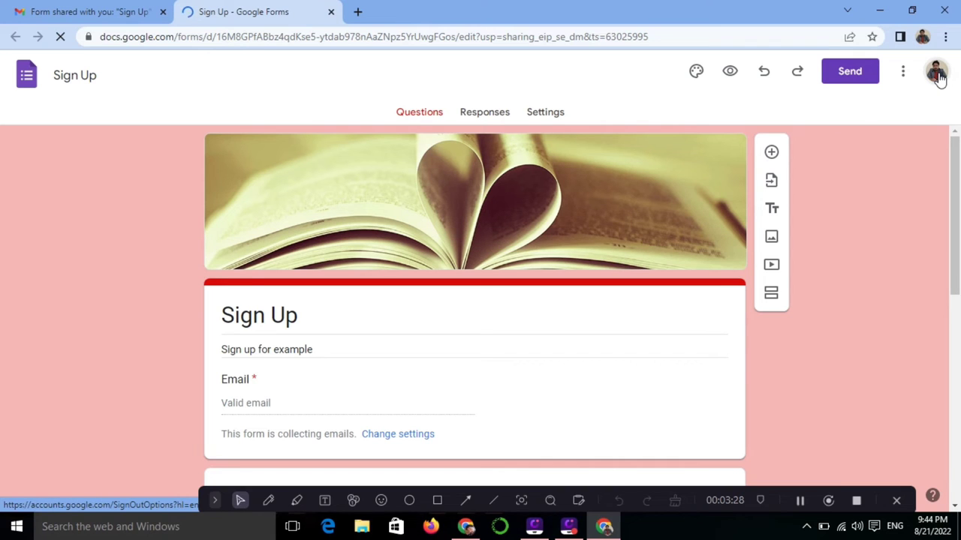
Check which account is signed in and look through the shared form's questions, dismissing the text style tip
click(936, 72)
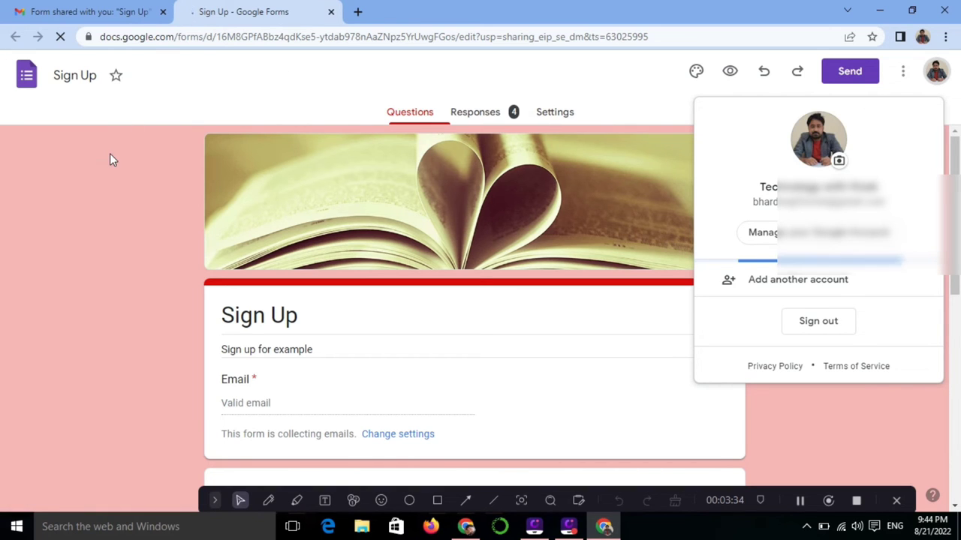
click(169, 309)
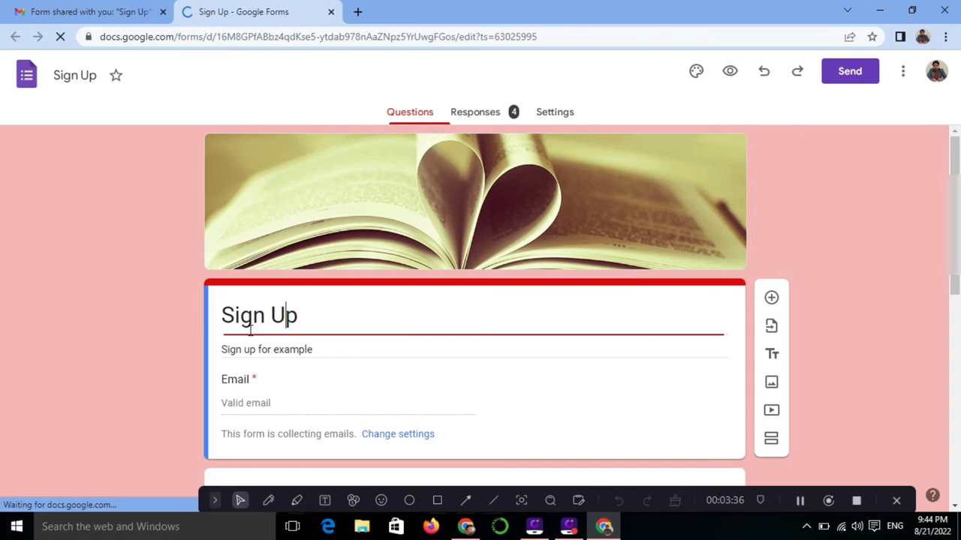
scroll(166, 303, down, 5)
scroll(166, 303, down, 2)
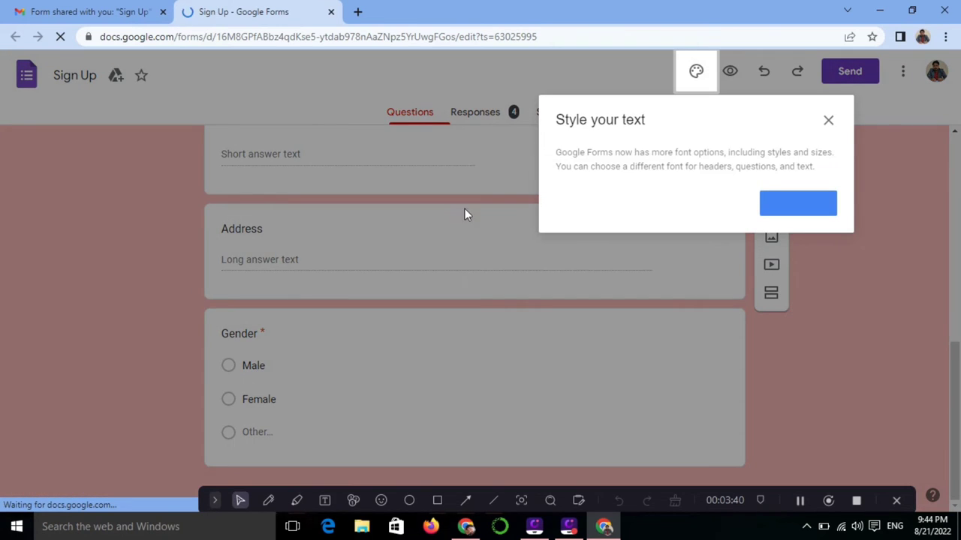
click(829, 122)
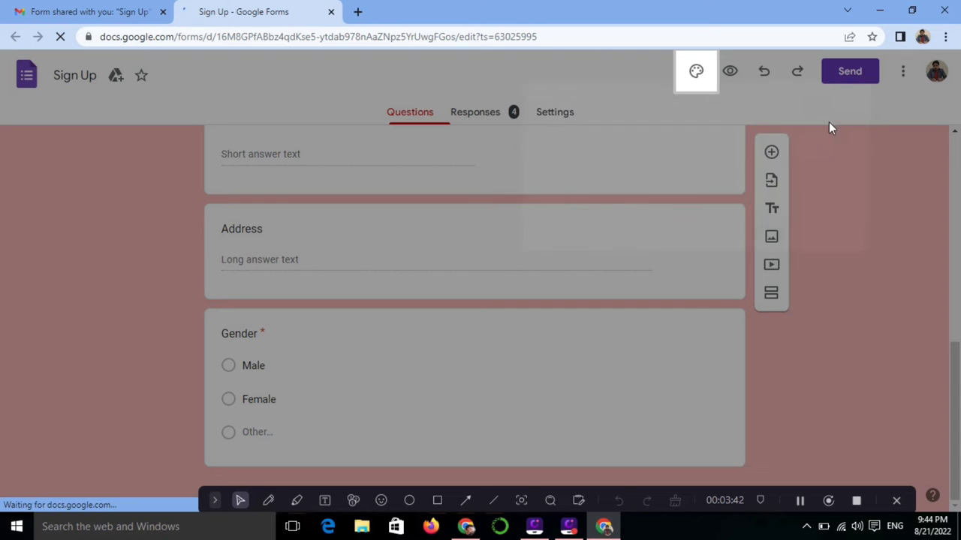
scroll(867, 251, up, 6)
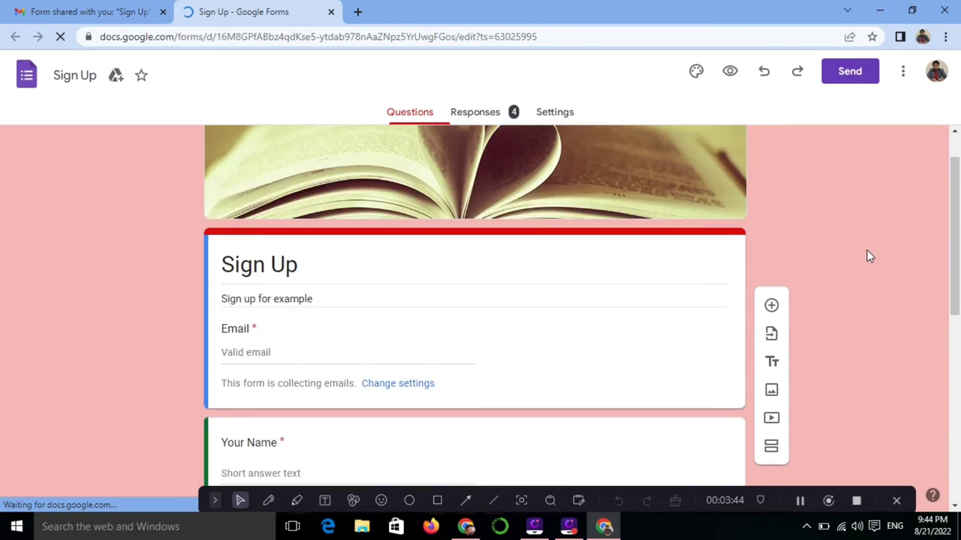
scroll(867, 255, up, 1)
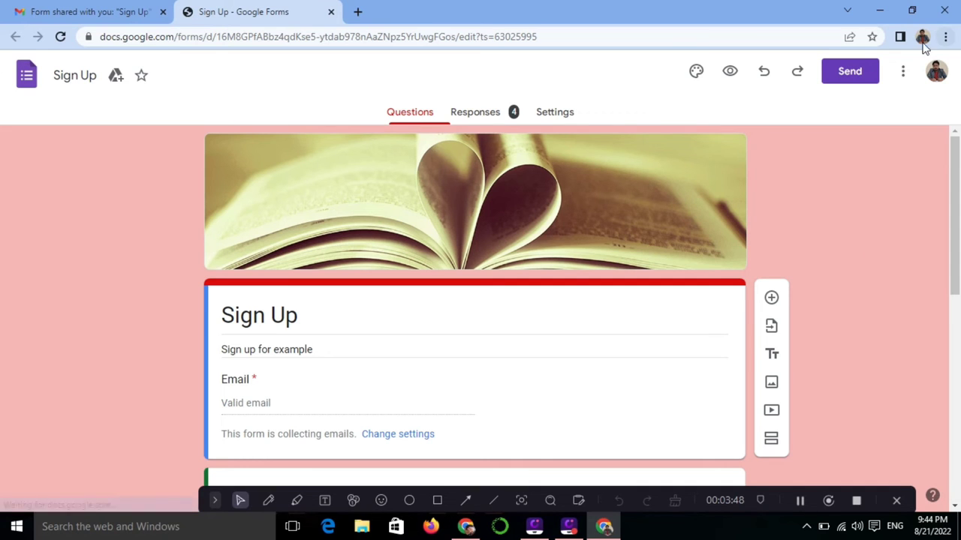
Open the shared form's collaborator settings to view the people with access
click(905, 73)
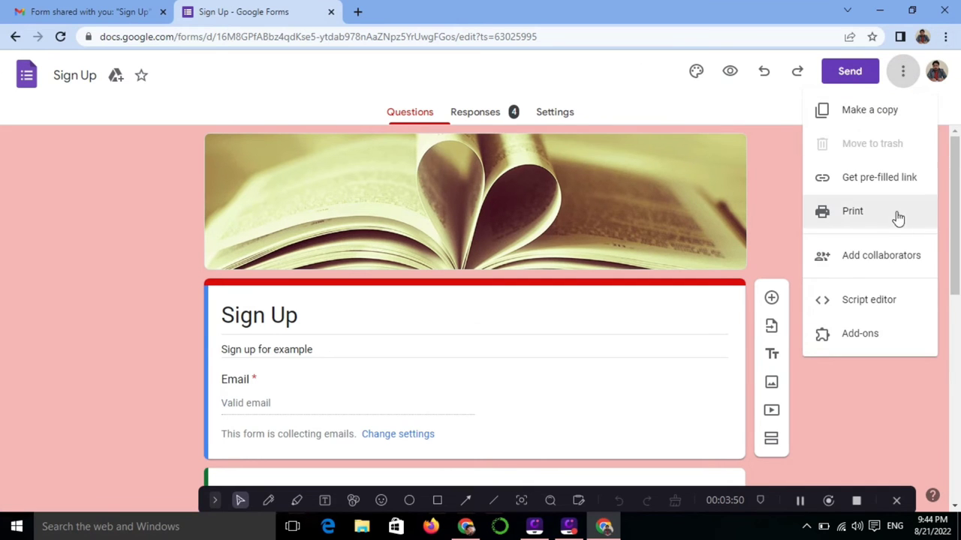
click(892, 256)
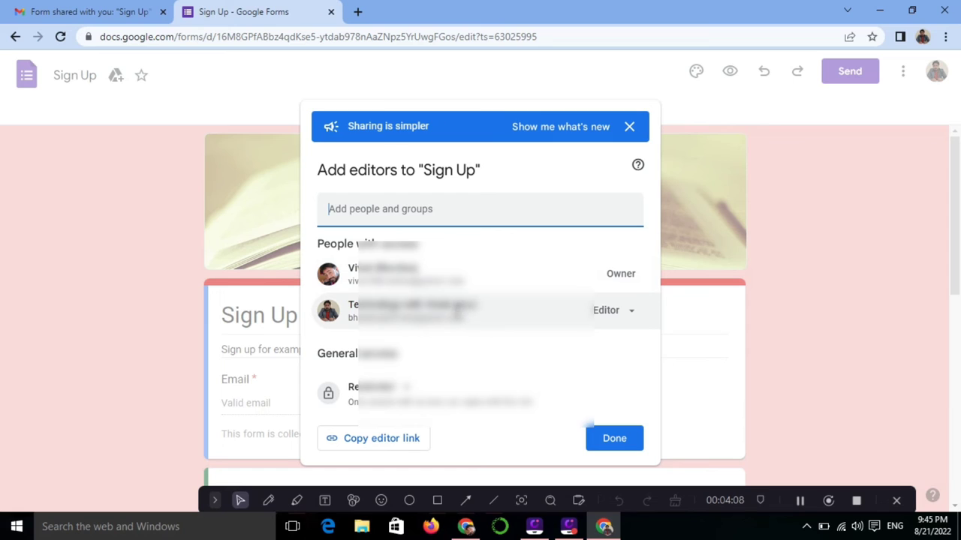
Dismiss the "Sharing is simpler" notice in the collaborator settings and close the collaborator's browser window
mouse_move(450, 318)
click(628, 127)
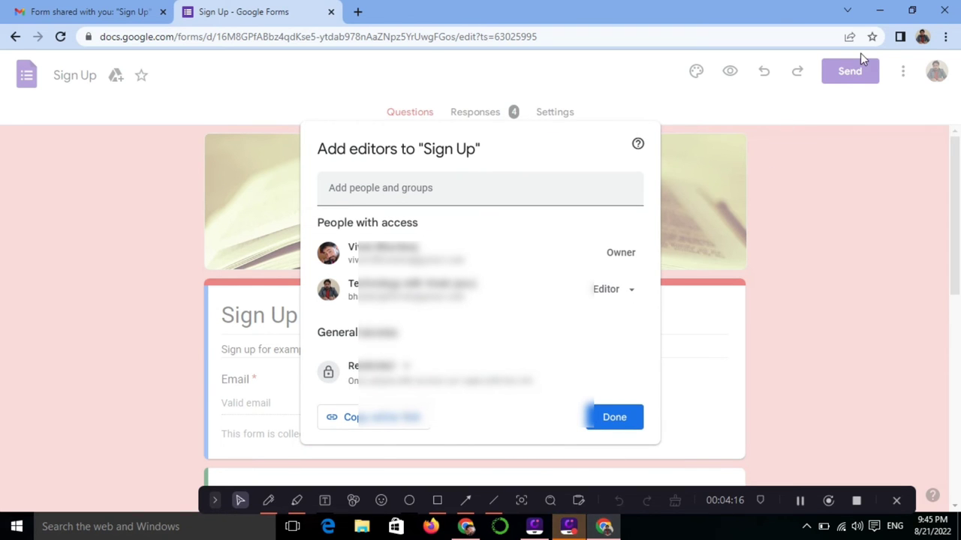
key(ctrl+shift+w)
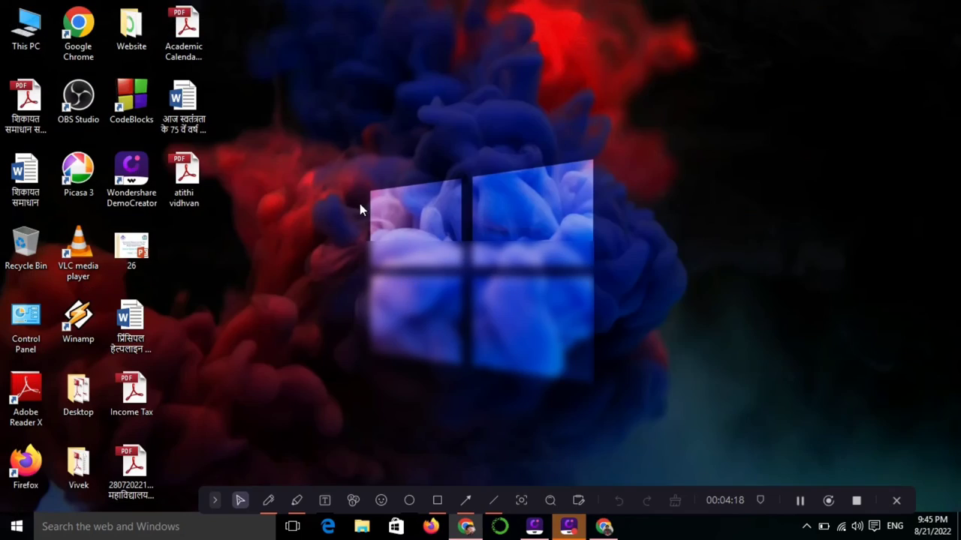
Return to the form owner's Chrome window and open the collaborator settings of the "Sign Up" form
click(466, 526)
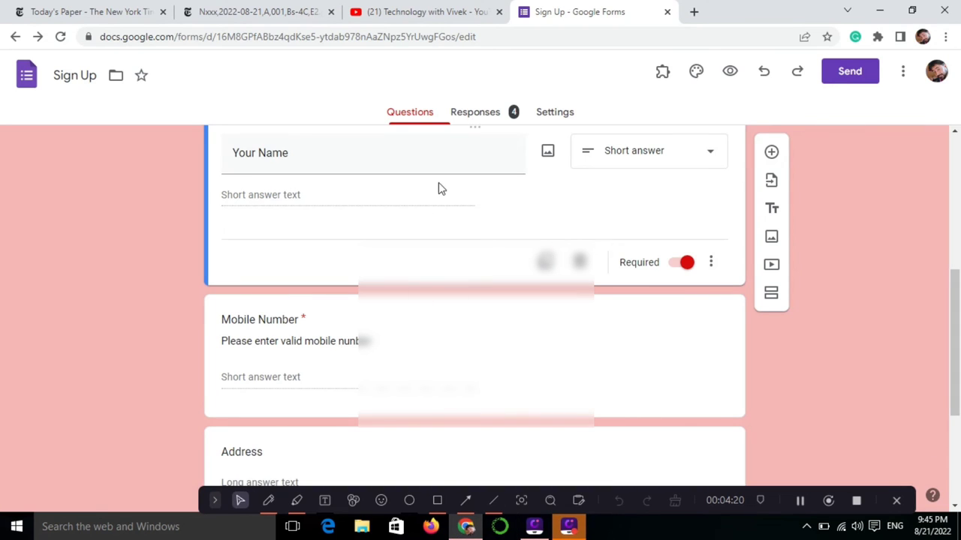
click(903, 75)
click(879, 255)
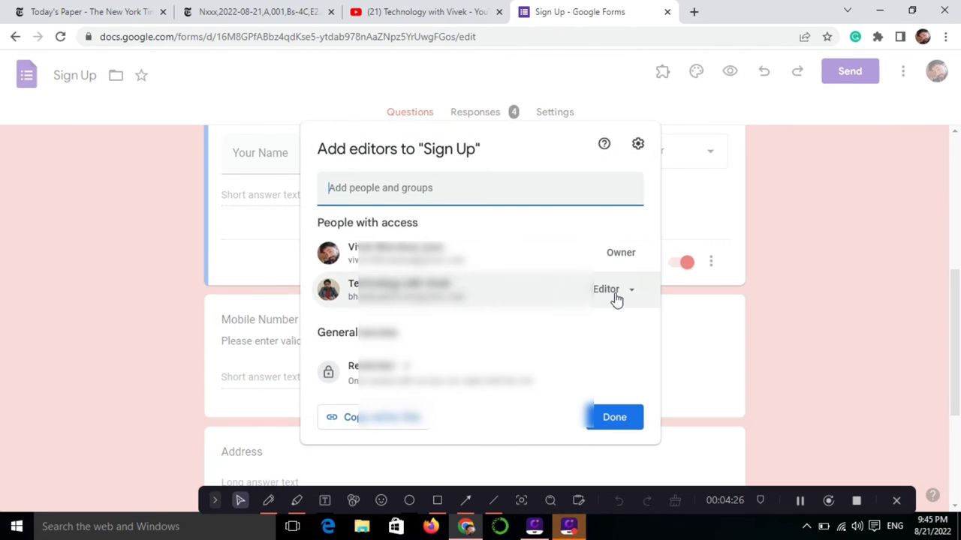
Remove the added editor's access to the "Sign Up" form and save the sharing changes
click(589, 299)
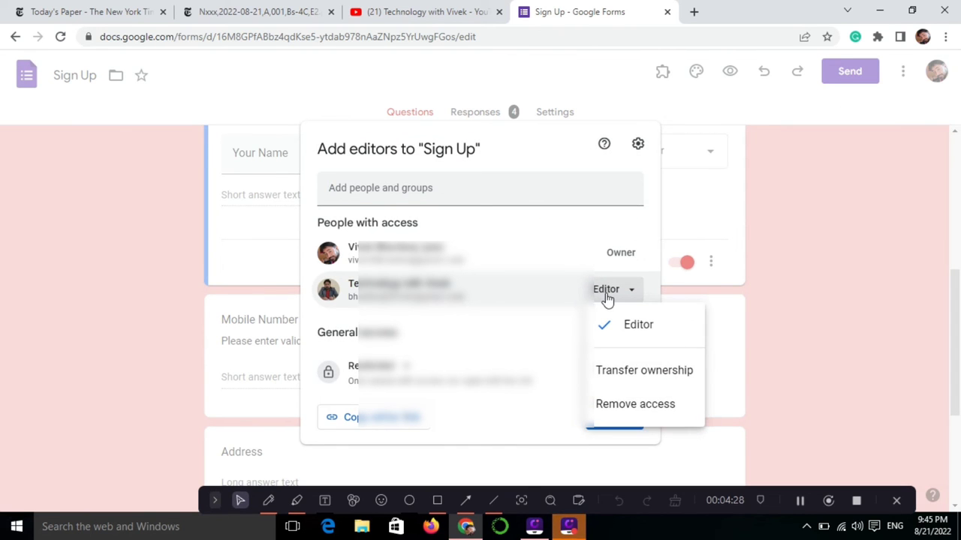
click(624, 405)
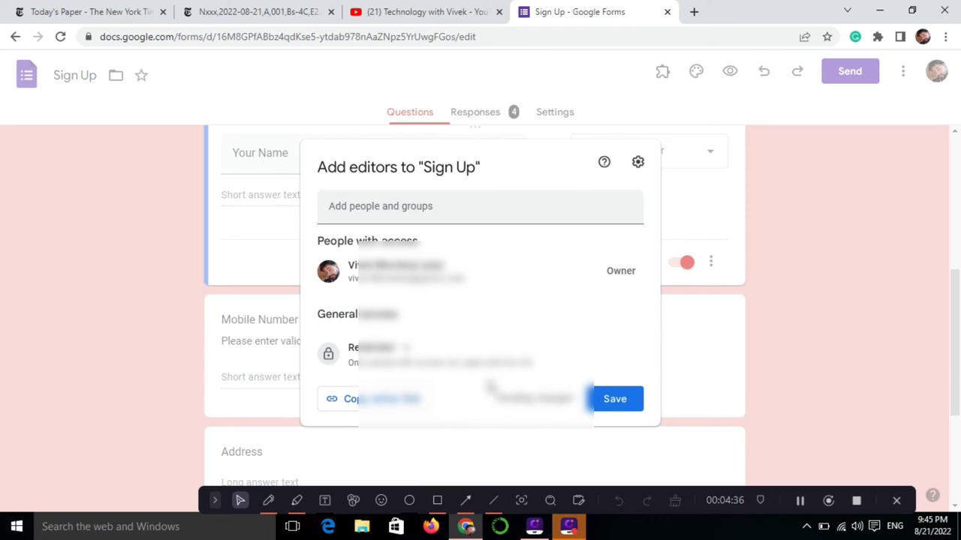
click(616, 400)
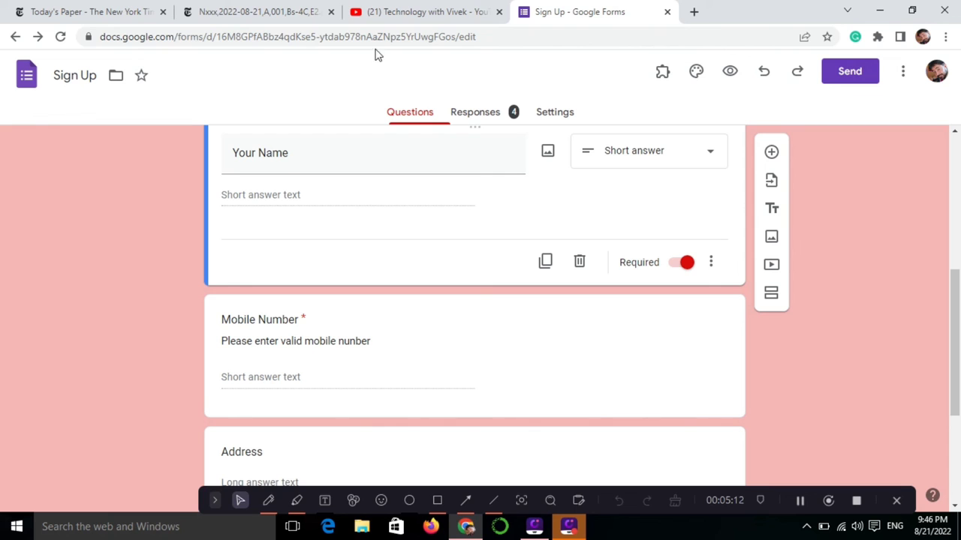
Switch to the already open YouTube channel page
click(418, 13)
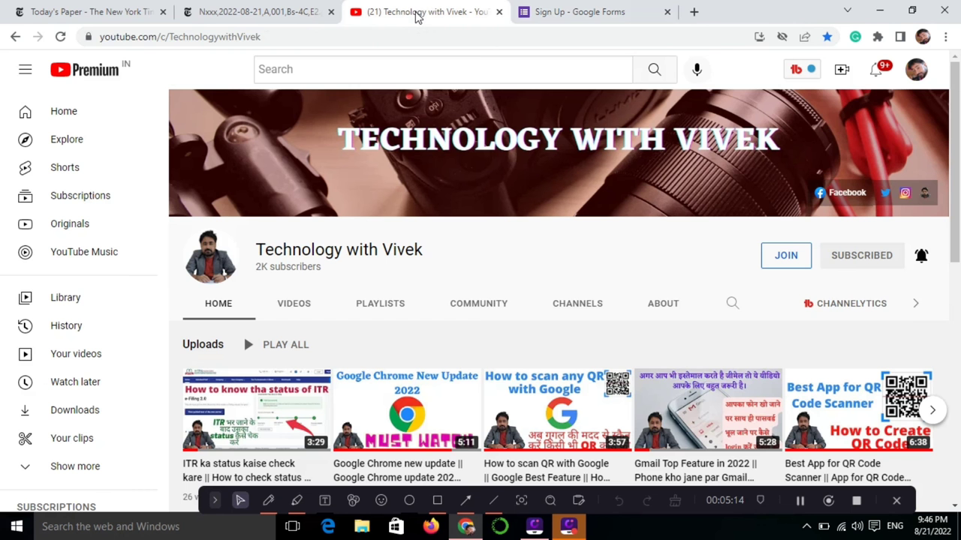